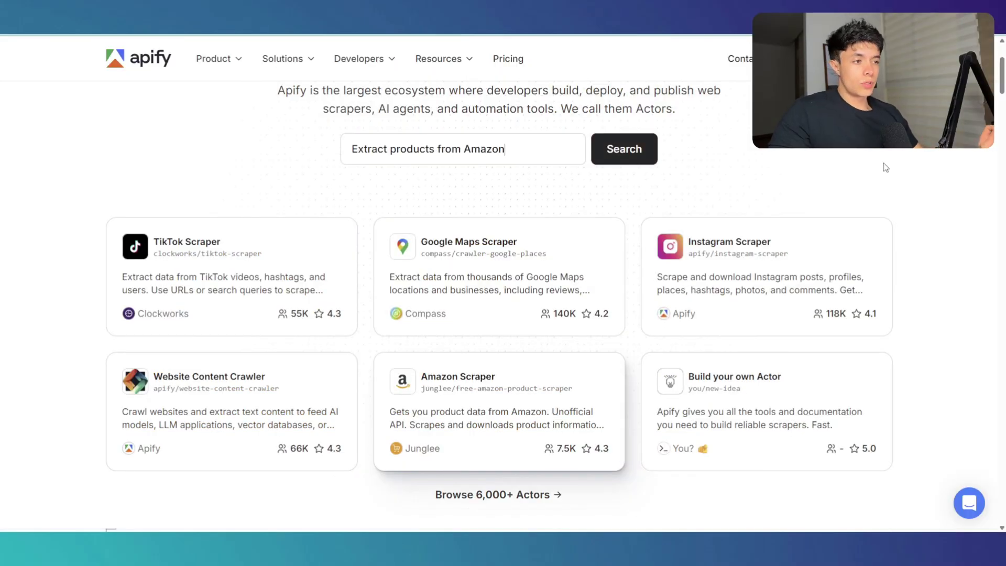
- Replace the message draft with 'Scrape TikTok profiles'
key("BackSpace")
key("BackSpace")
key("BackSpace")
key("BackSpace")
key("BackSpace")
key("BackSpace")
key("BackSpace")
key("BackSpace")
key("BackSpace")
key("BackSpace")
key("BackSpace")
key("BackSpace")
key("BackSpace")
key("BackSpace")
key("BackSpace")
key("BackSpace")
key("BackSpace")
key("BackSpace")
scroll(262, 162, "up", 1)
key("BackSpace")
key("BackSpace")
key("BackSpace")
key("BackSpace")
key("BackSpace")
key("BackSpace")
key("BackSpace")
key("BackSpace")
key("BackSpace")
key("BackSpace")
type("Scrape TikTok profiles")
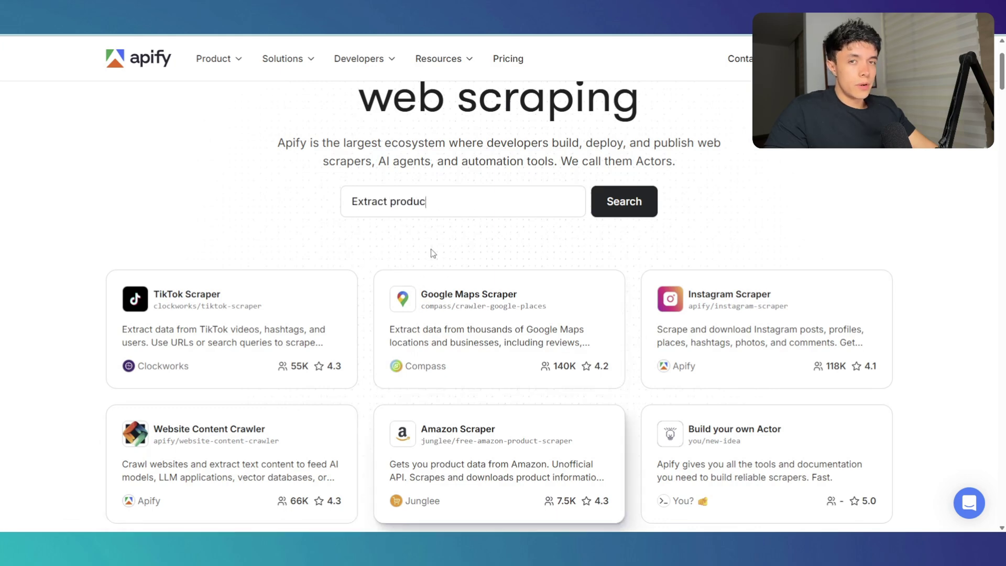
scroll(446, 246, "down", 1)
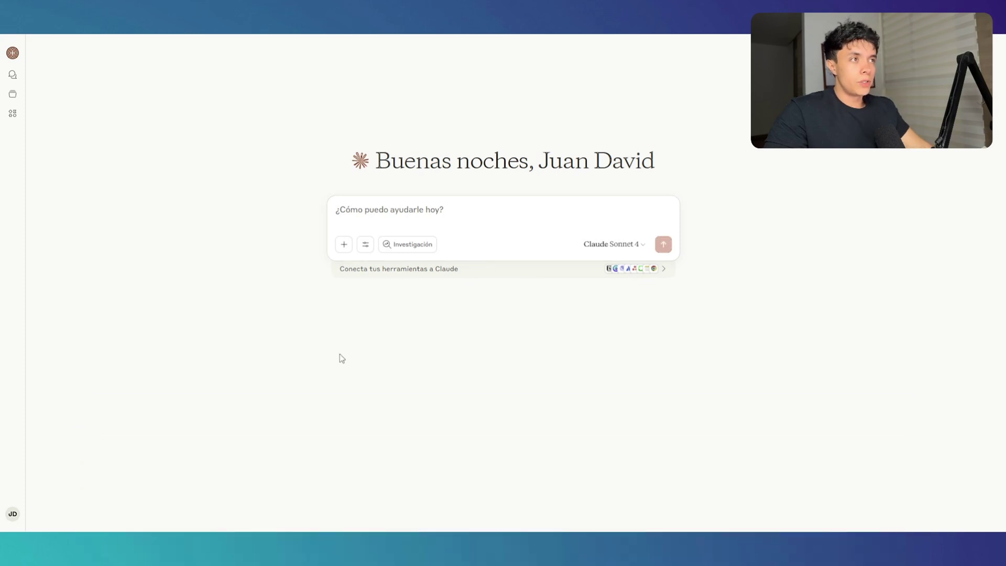
- Confirm under Settings > Developer that actors-mcp-server is running, then start a new chat
left_click(11, 515)
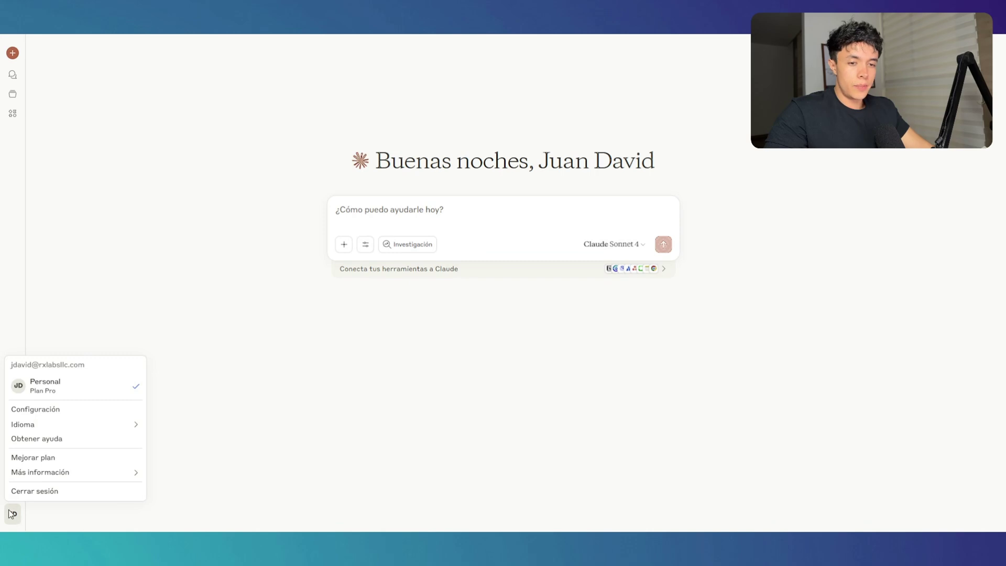
left_click(35, 412)
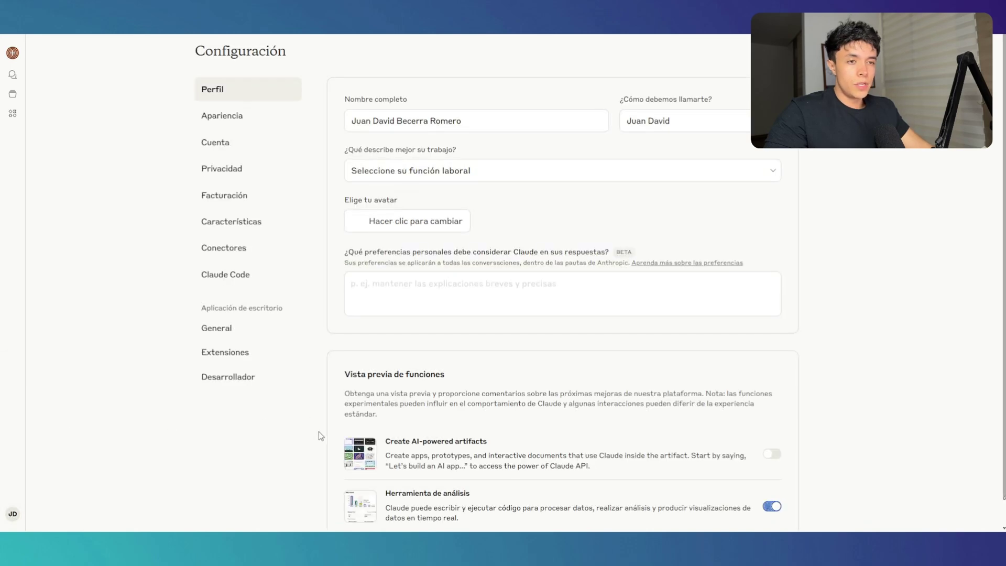
left_click(243, 379)
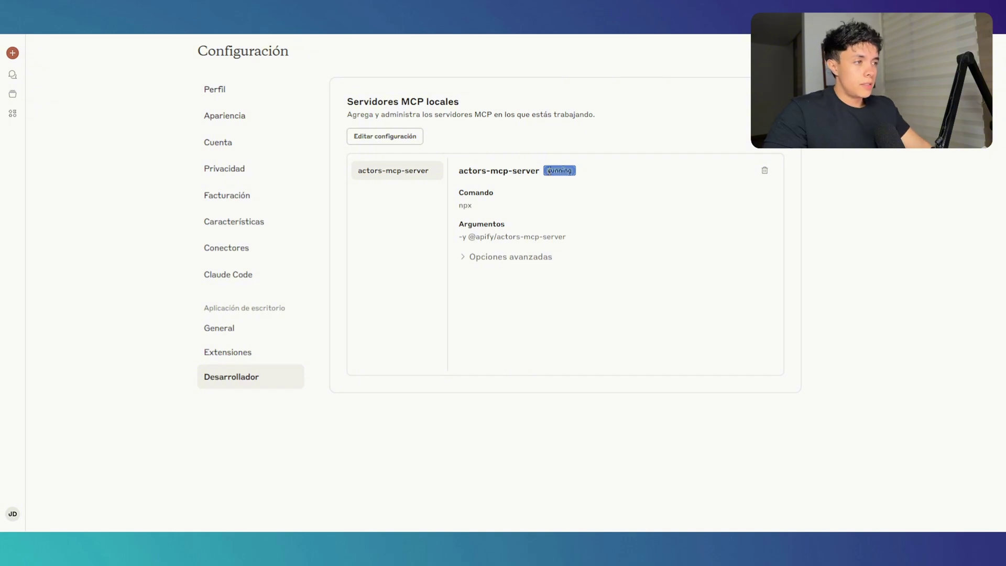
left_click_drag(549, 172, 576, 175)
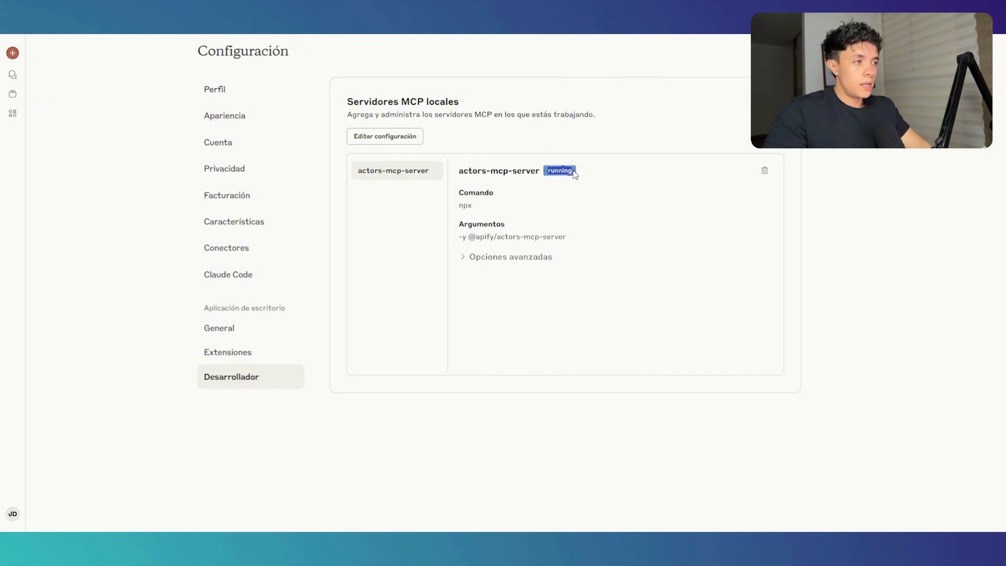
left_click(12, 52)
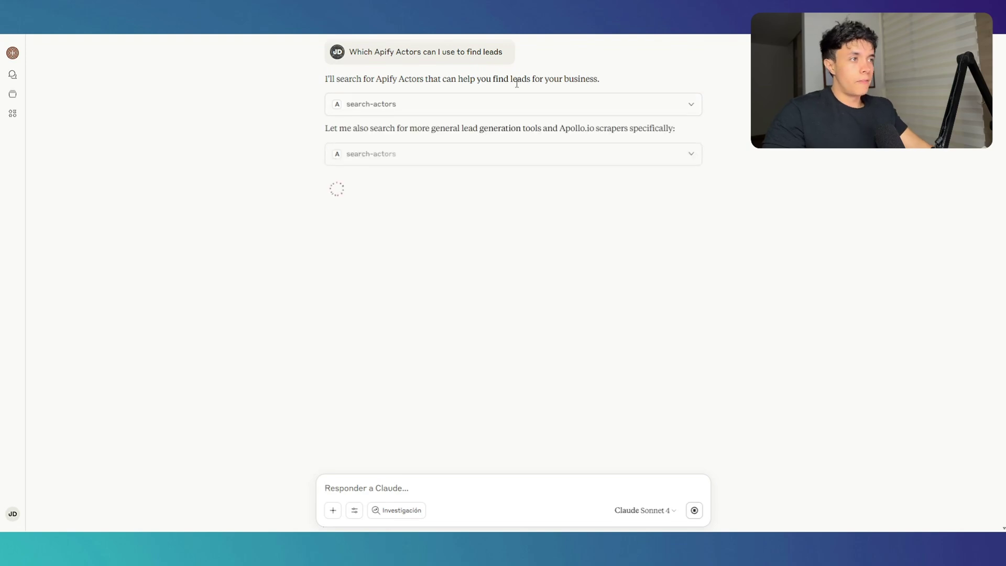
left_click(691, 105)
scroll(474, 225, "down", 2)
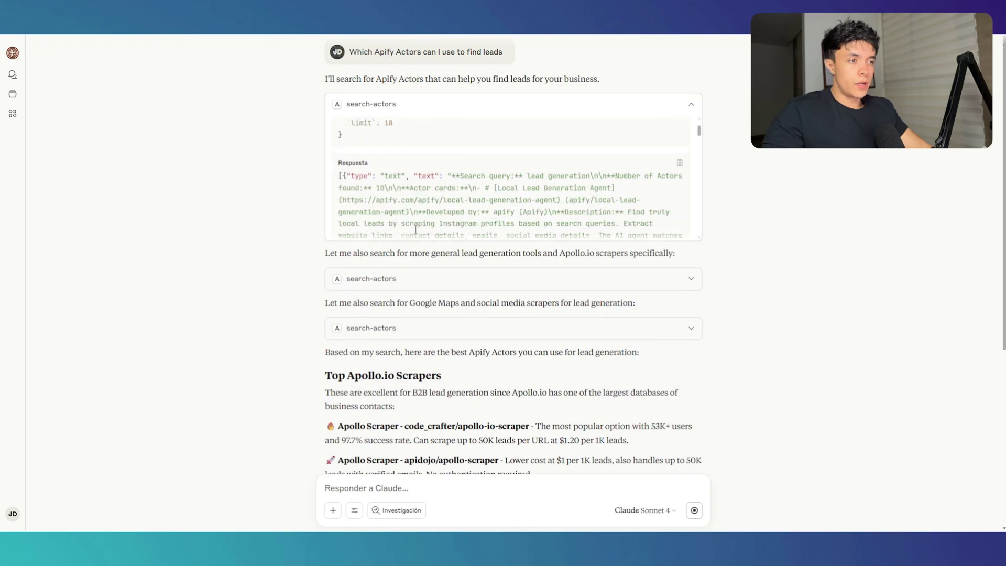
left_click(691, 105)
scroll(497, 213, "down", 3)
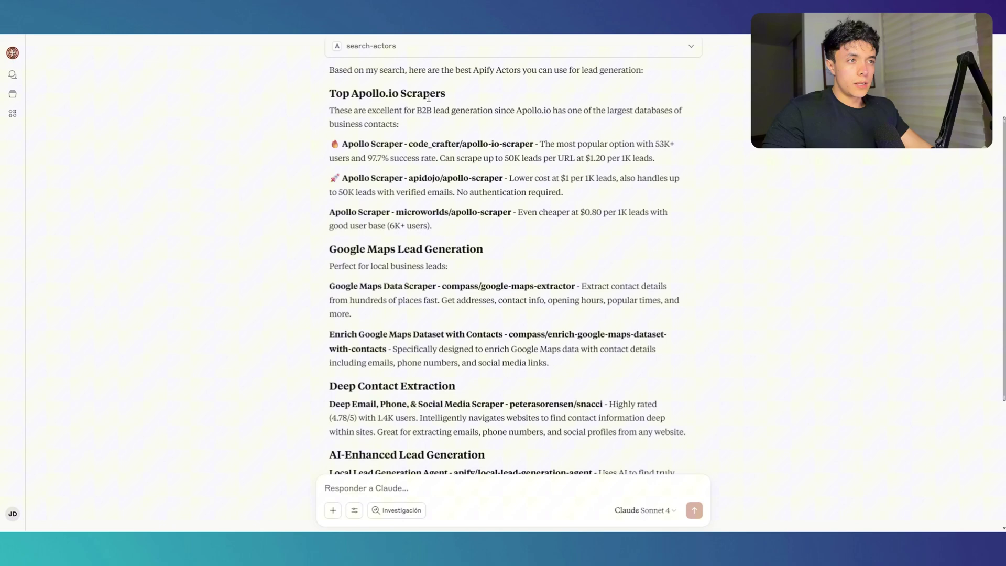
left_click_drag(328, 94, 447, 101)
left_click(488, 169)
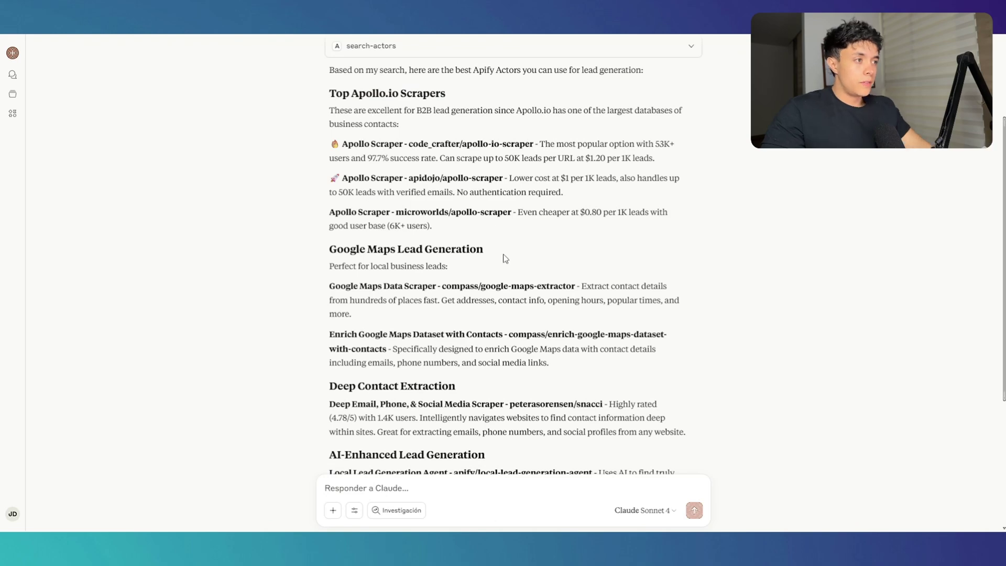
scroll(422, 251, "down", 1)
left_click_drag(336, 196, 483, 197)
scroll(401, 278, "down", 3)
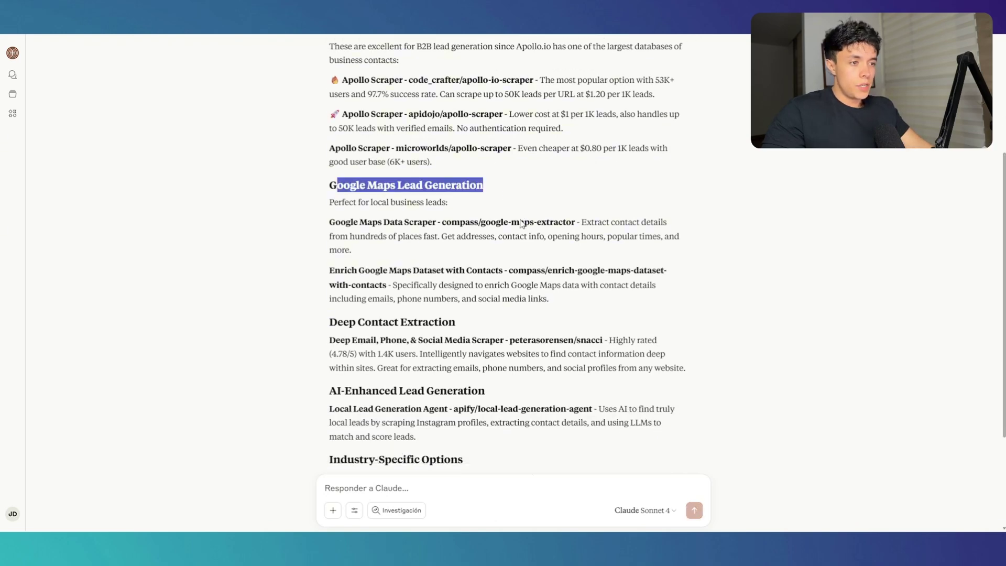
scroll(503, 236, "up", 4)
left_click(606, 193)
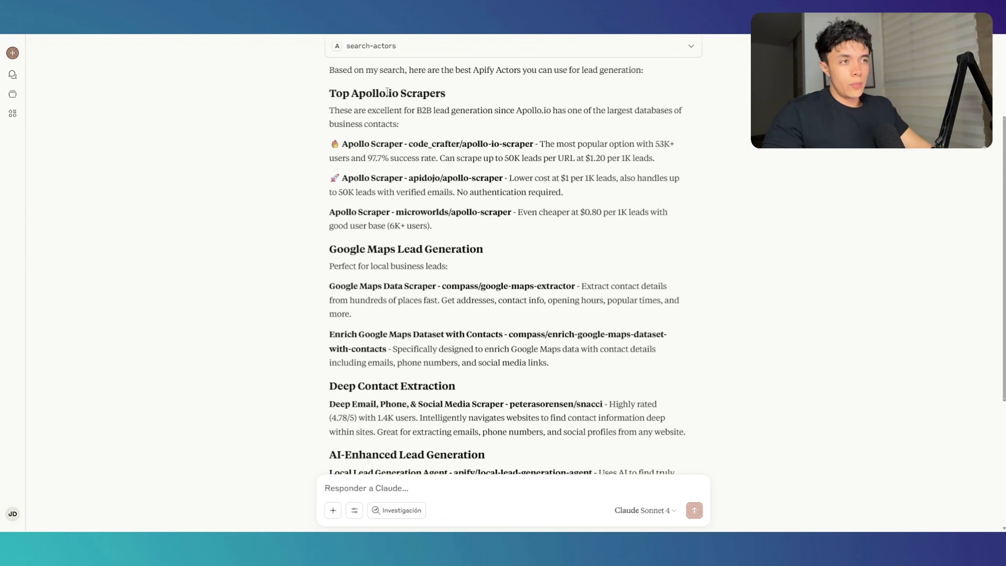
left_click_drag(402, 94, 466, 102)
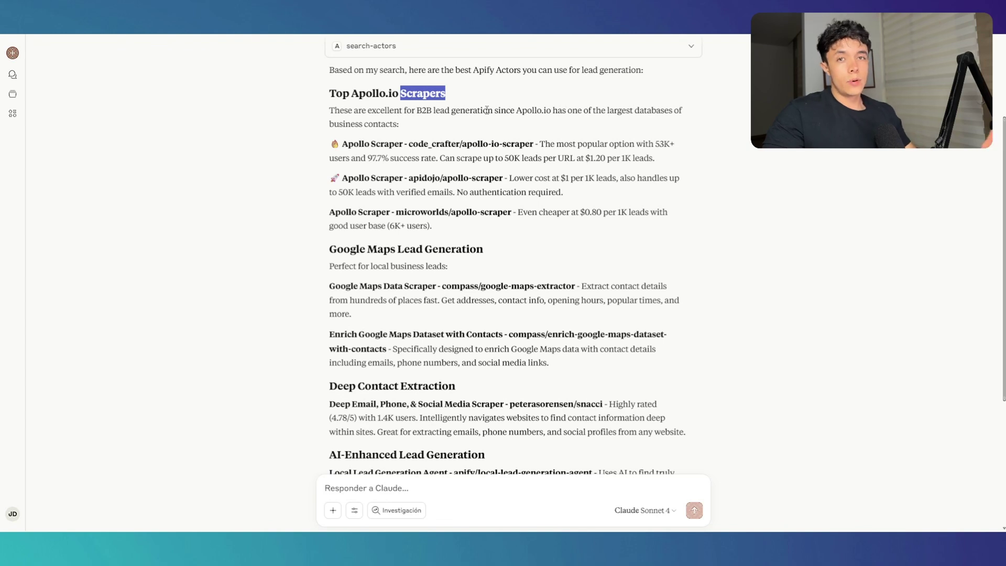
scroll(350, 243, "down", 2)
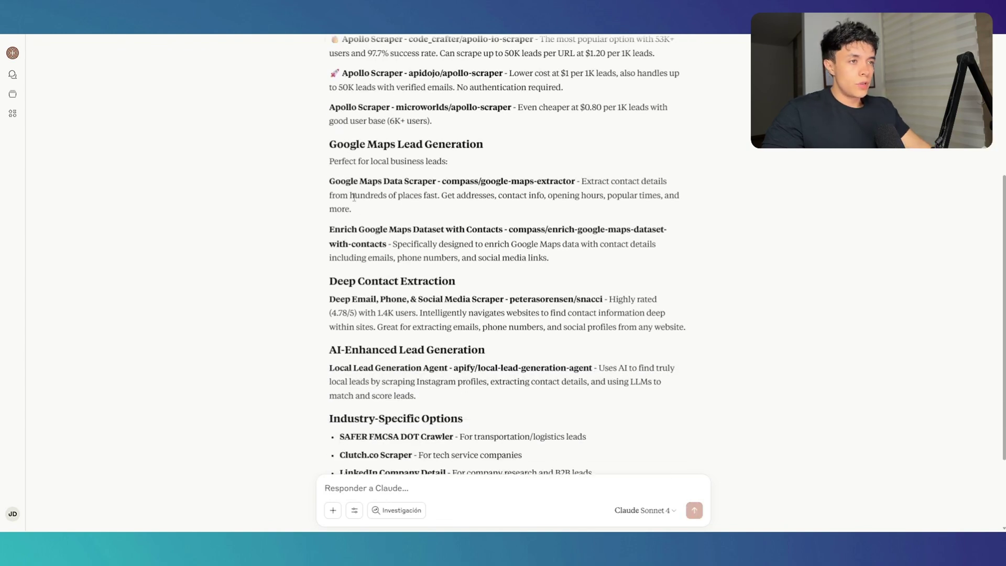
left_click_drag(330, 146, 522, 155)
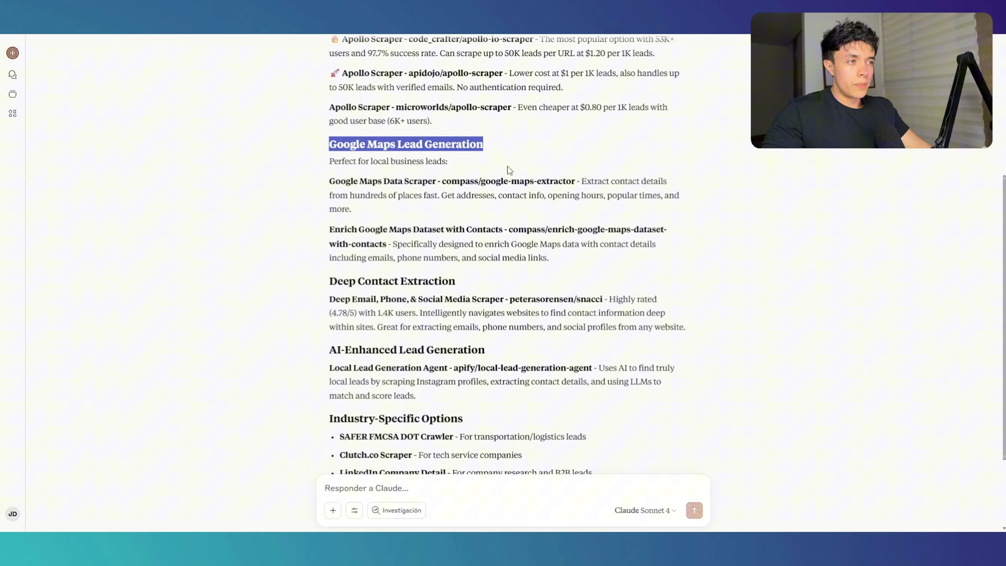
left_click(457, 180)
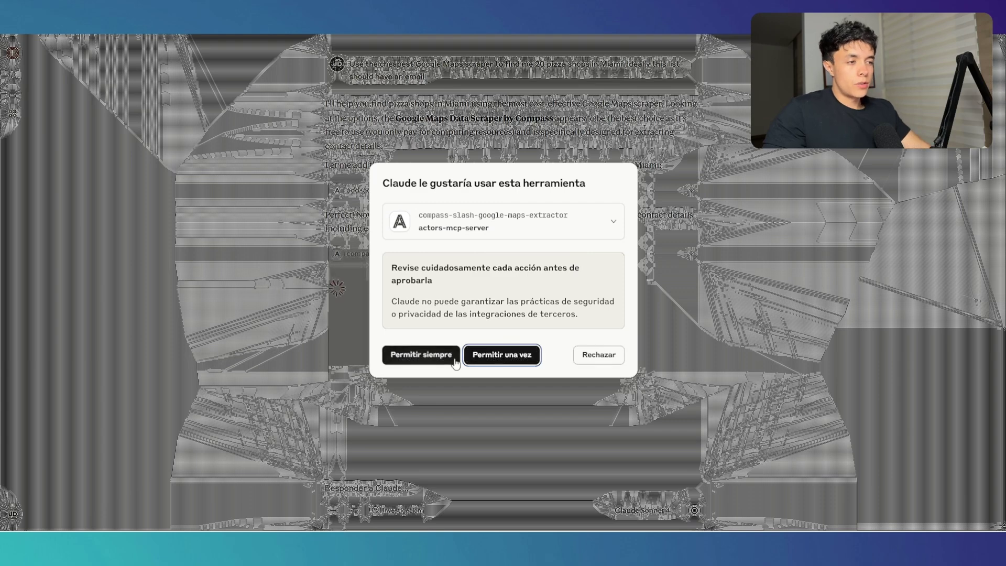
- Always allow the Google Maps extractor, then read the 20-shop table and the email enrichment suggestions
left_click(396, 354)
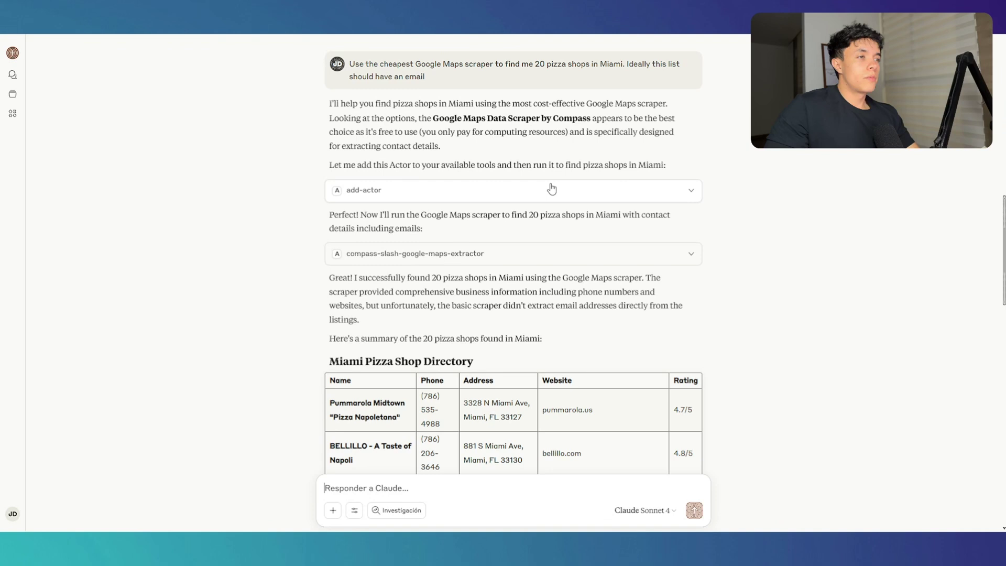
scroll(448, 247, "up", 2)
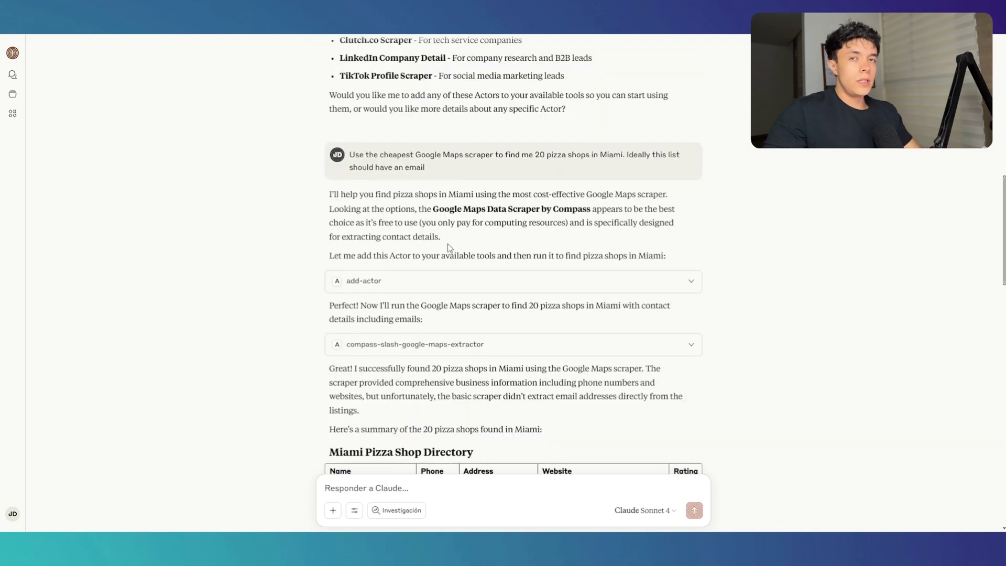
scroll(398, 265, "down", 4)
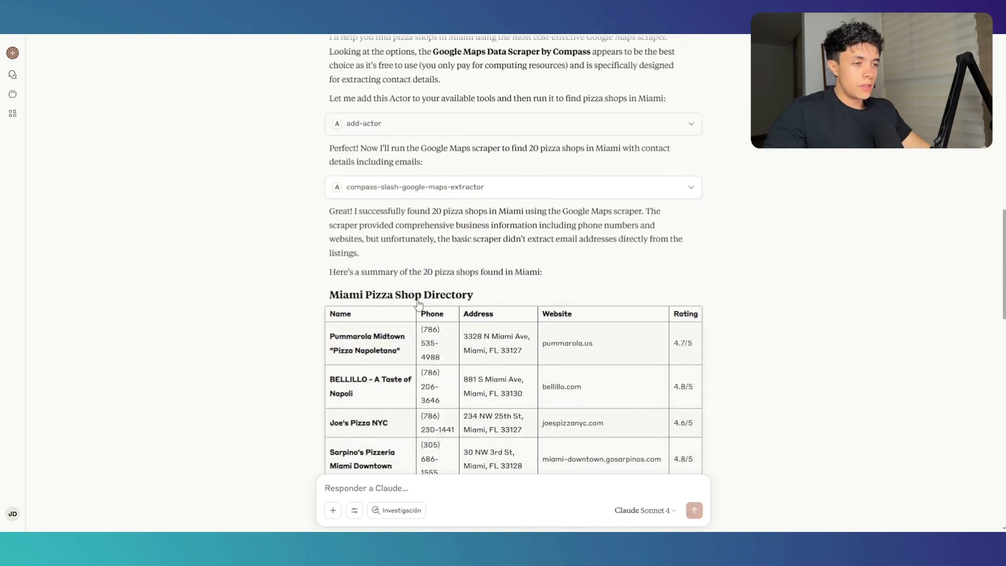
scroll(382, 303, "down", 1)
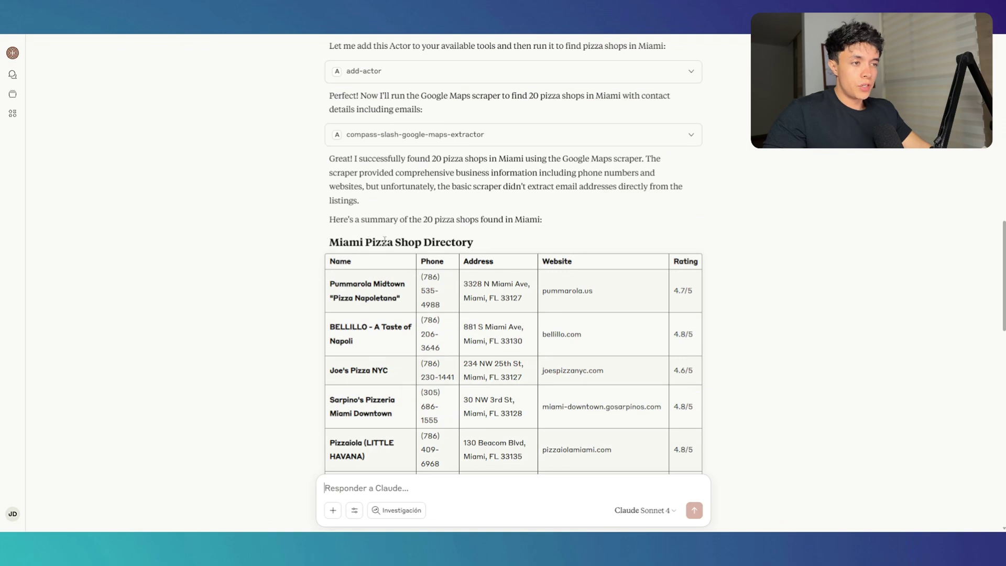
scroll(384, 250, "down", 1)
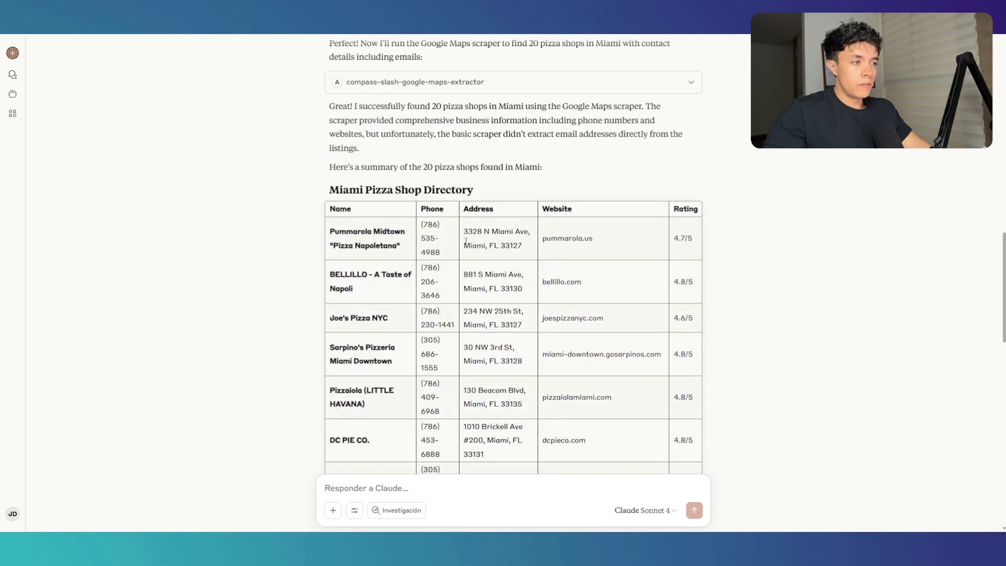
scroll(602, 277, "down", 8)
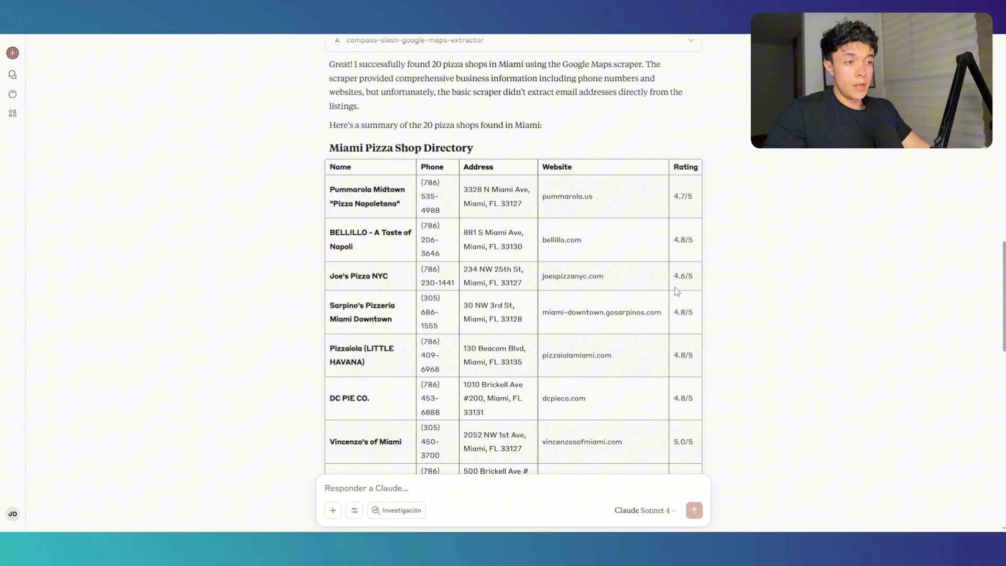
scroll(456, 305, "down", 8)
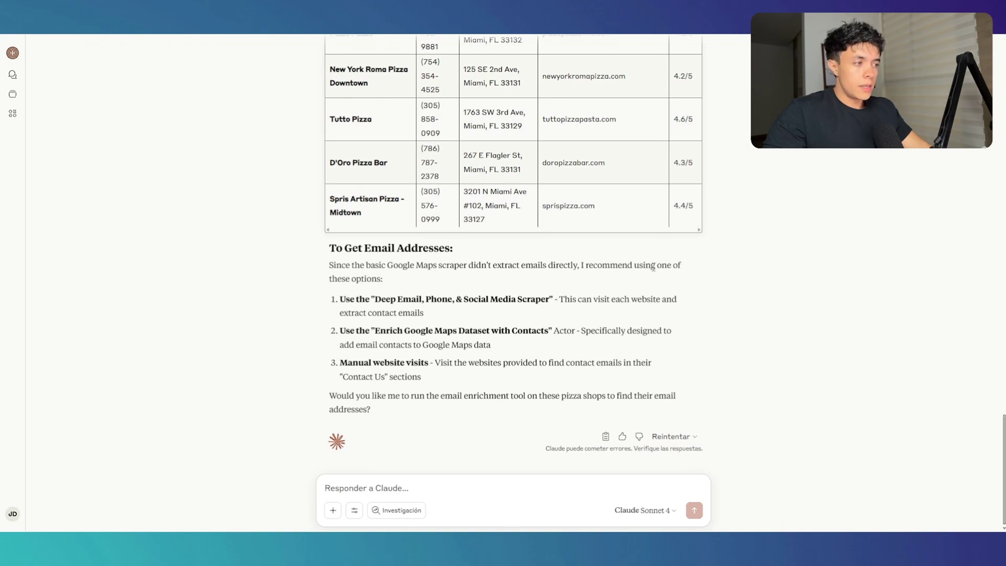
- Highlight the 'these options:' lead-in to the email suggestions, then clear the highlight
left_click_drag(331, 279, 401, 286)
left_click(402, 286)
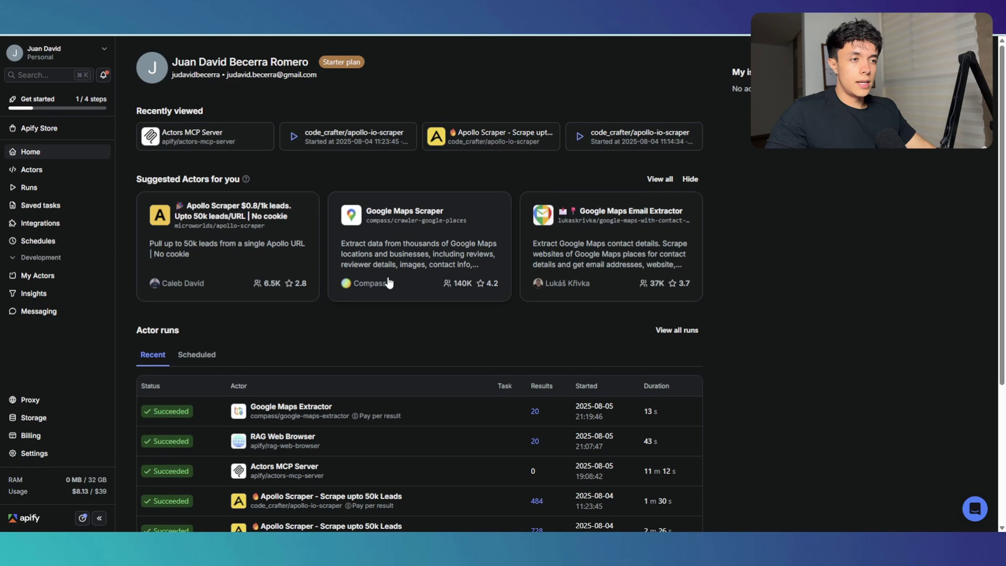
- Open the Actors MCP Server card under Recently viewed on the Home page
left_click(202, 136)
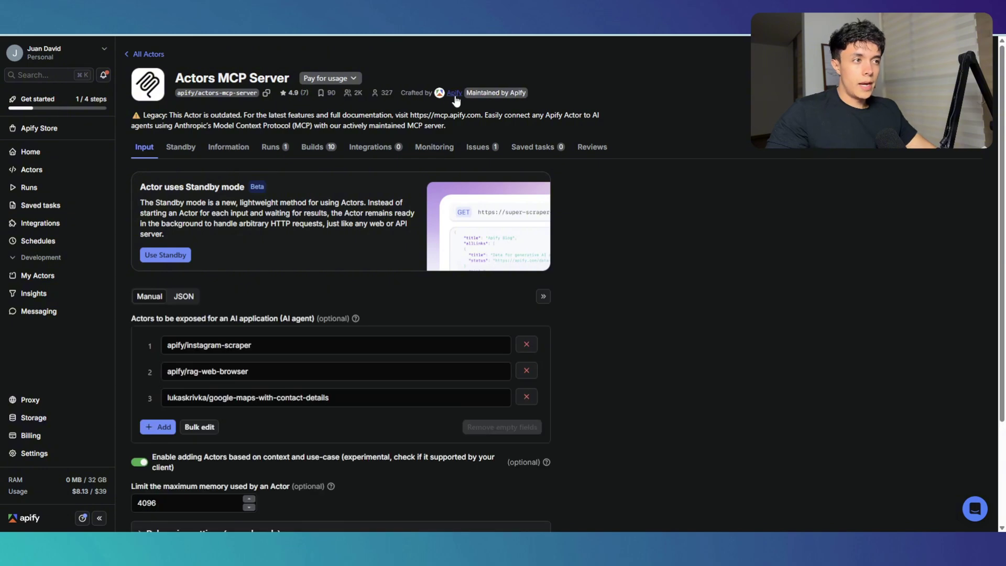
- Show the Information readme and jump to its 'MCP Server at a local host' section
left_click(234, 150)
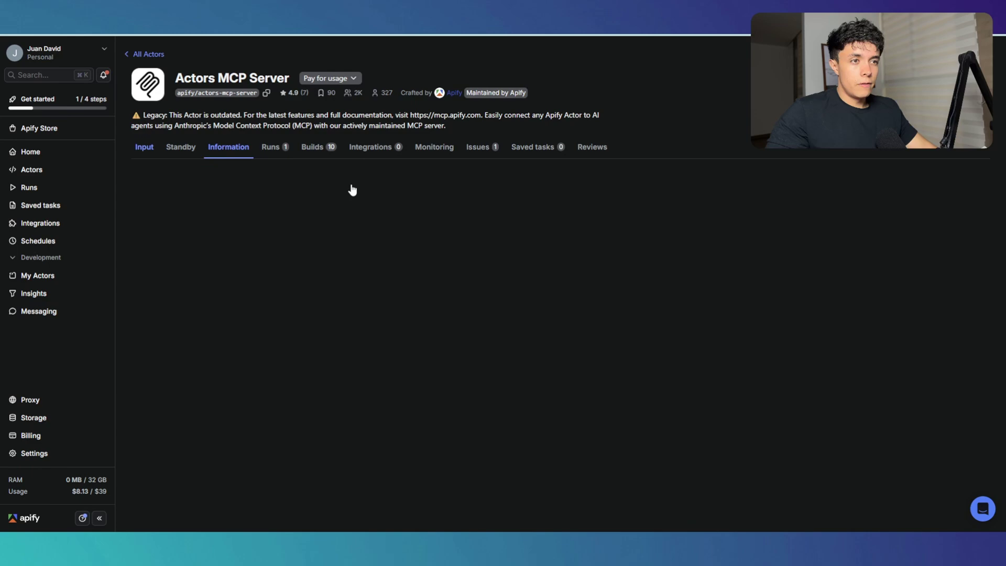
scroll(601, 353, "down", 10)
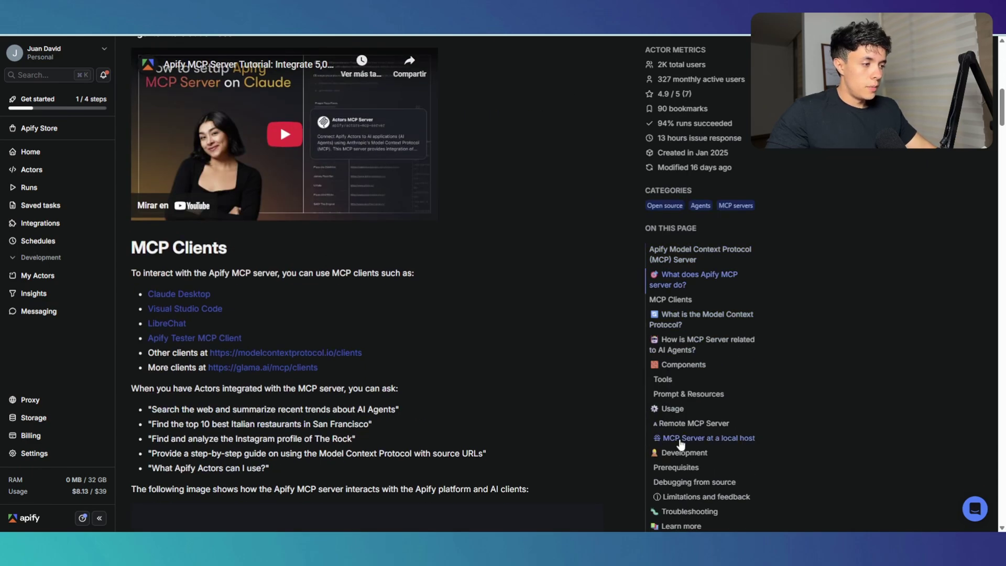
left_click(701, 440)
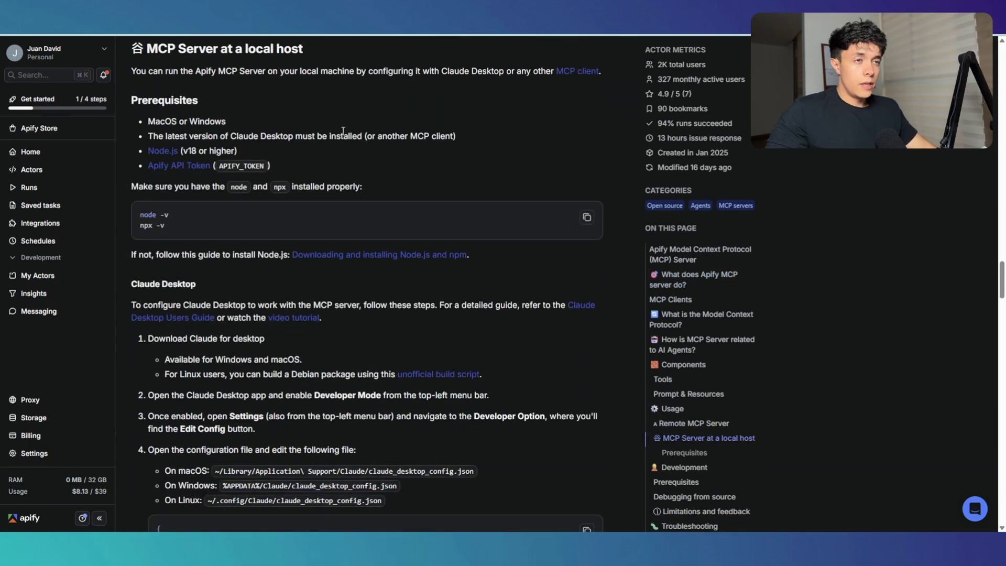
scroll(283, 231, "up", 1)
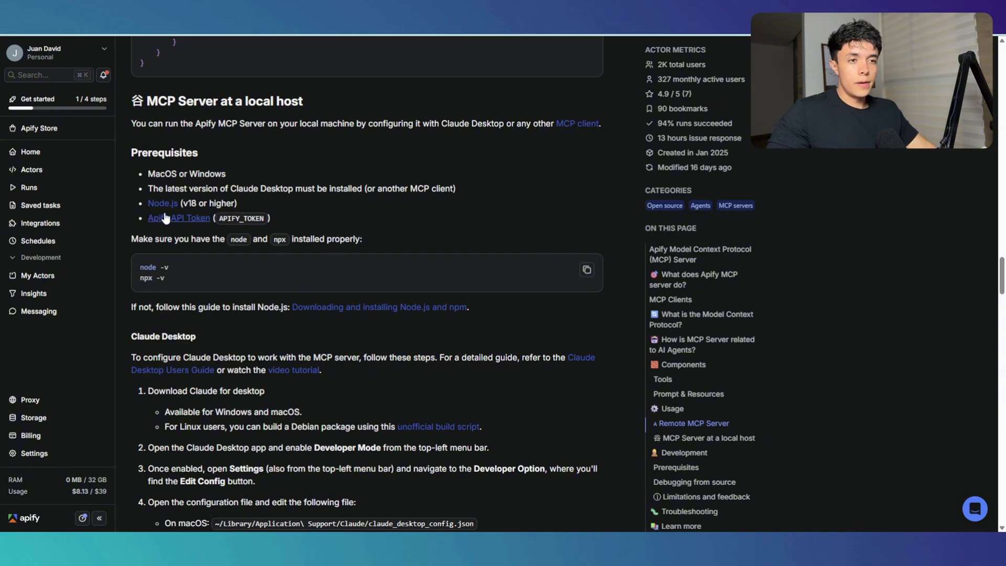
scroll(240, 244, "down", 1)
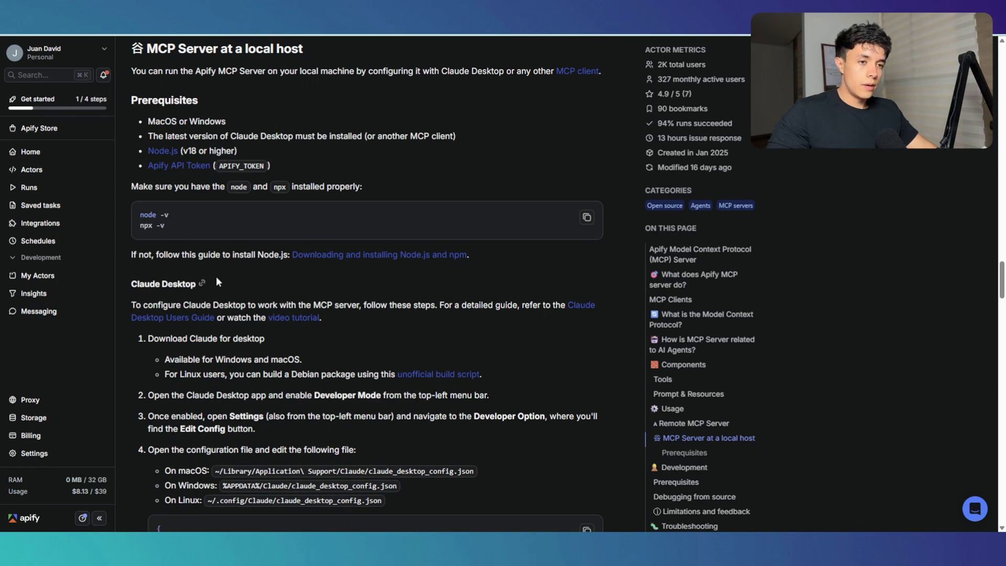
- Highlight the Claude Desktop setup steps: Developer Mode, Settings, Developer Option and Edit Config
scroll(265, 296, "down", 4)
left_click_drag(131, 74, 198, 77)
left_click_drag(315, 185, 382, 186)
left_click_drag(231, 206, 263, 207)
left_click_drag(474, 206, 546, 207)
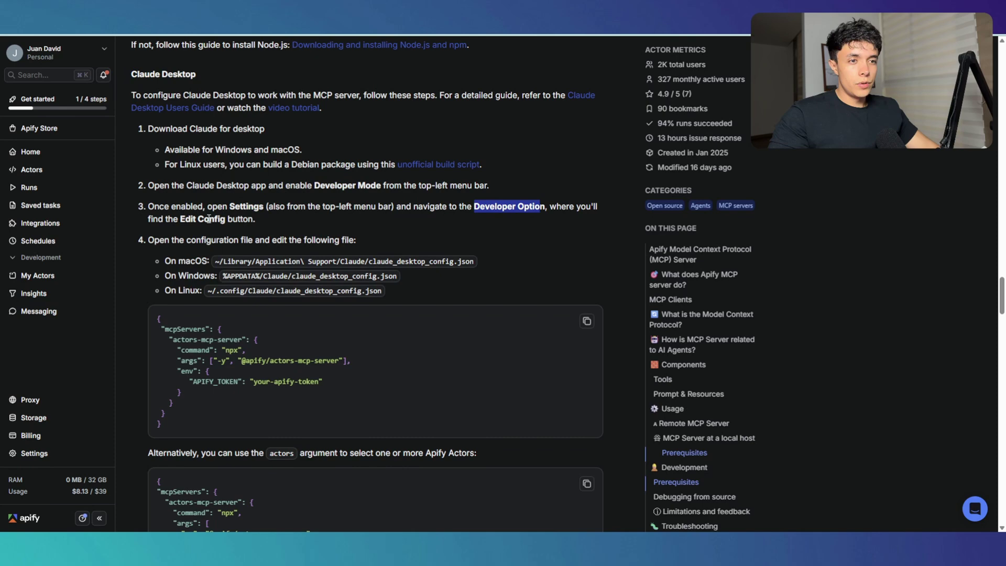
left_click_drag(180, 219, 227, 219)
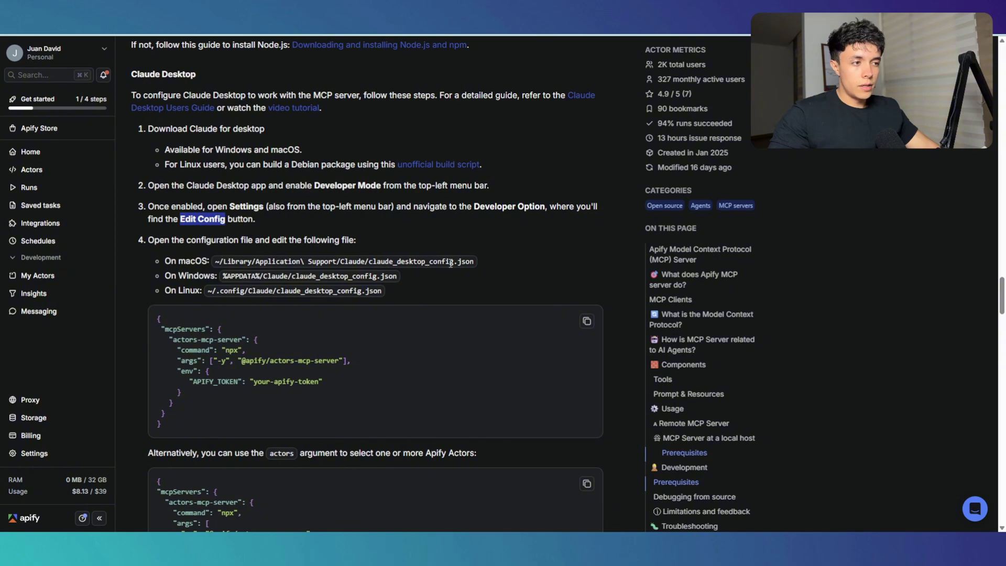
- Highlight the config file name, the your-apify-token placeholder and the --actors argument in the sample configs
scroll(464, 294, "down", 1)
left_click_drag(368, 209, 467, 209)
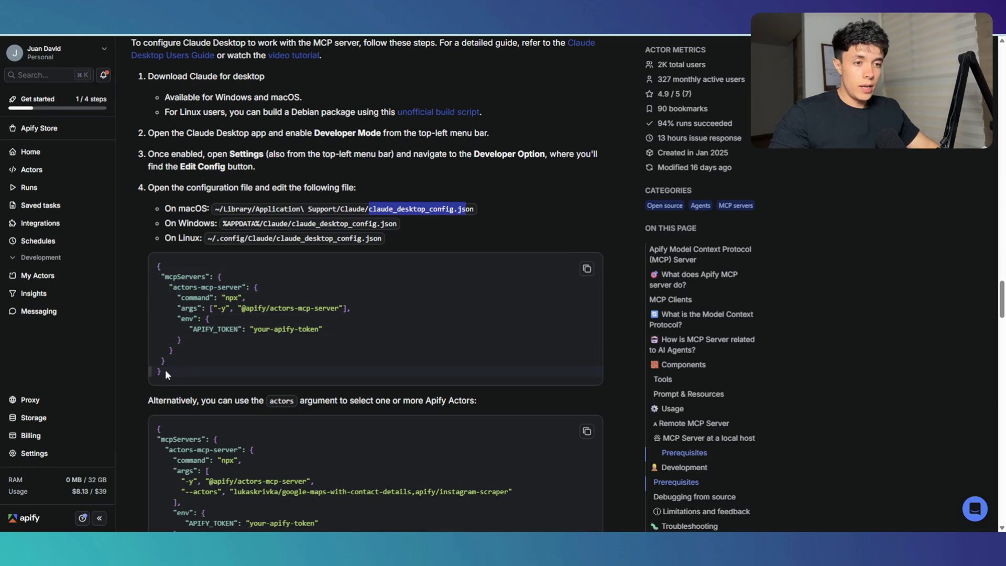
left_click(264, 331)
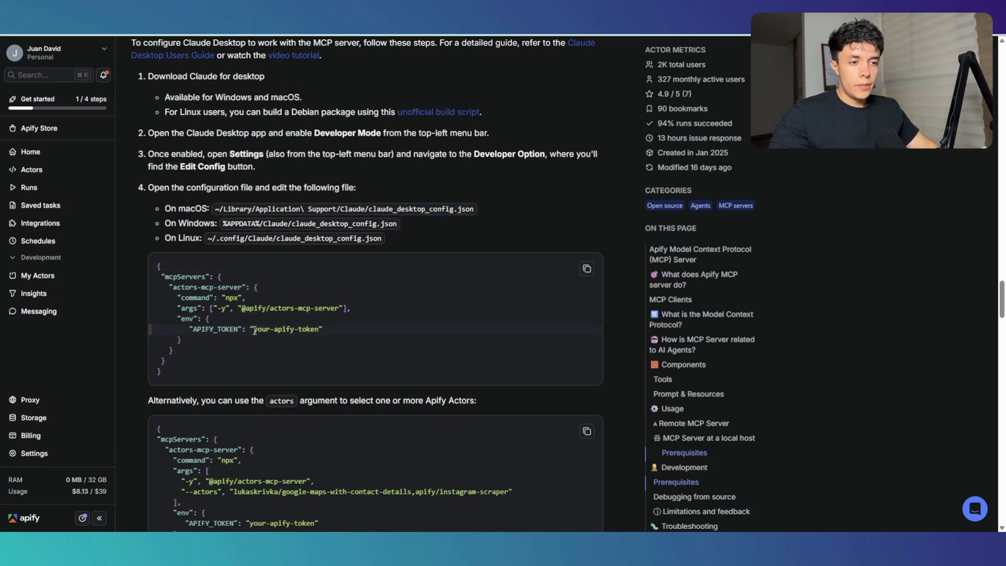
left_click_drag(254, 329, 320, 329)
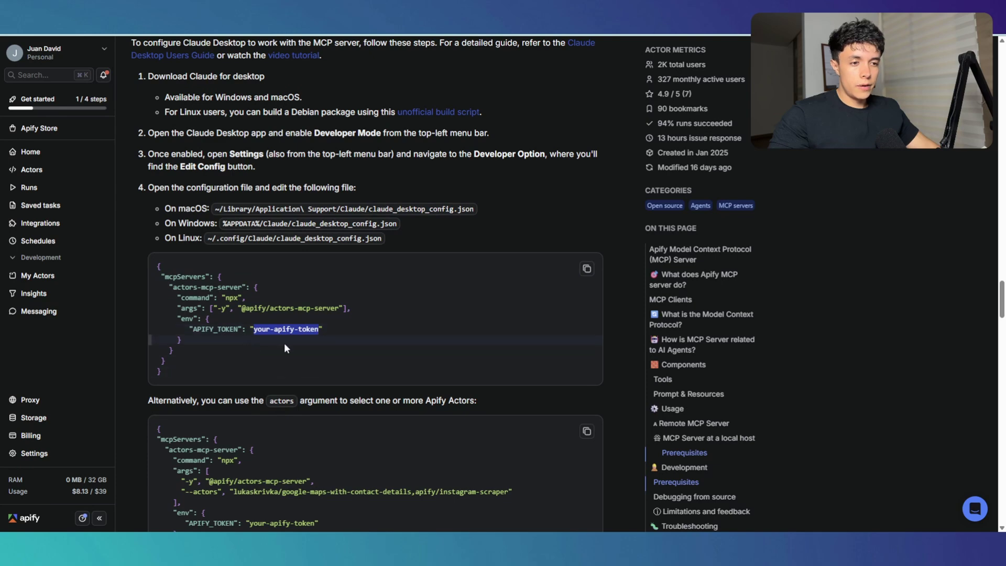
scroll(285, 343, "down", 3)
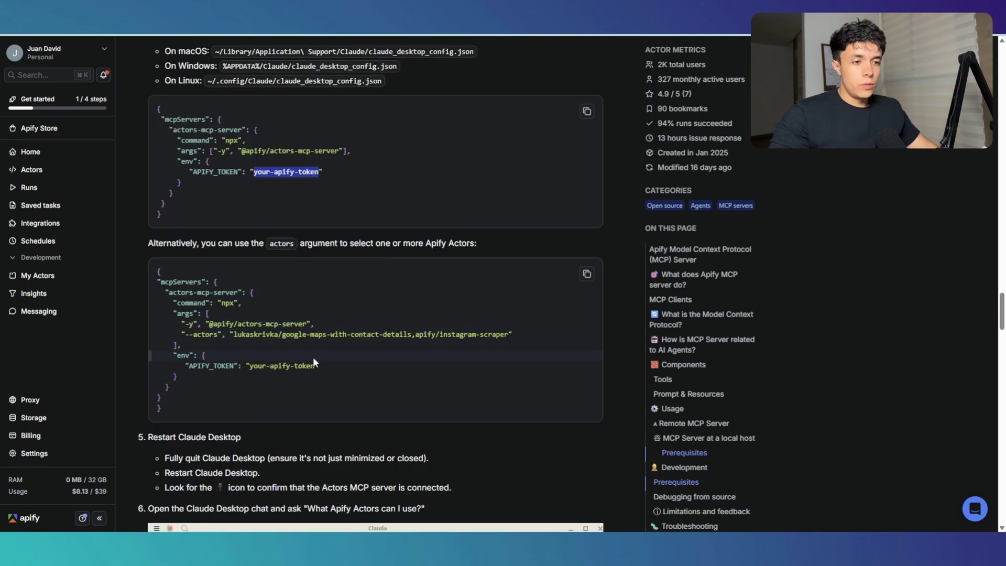
left_click_drag(180, 336, 508, 335)
left_click(235, 335)
scroll(193, 156, "up", 1)
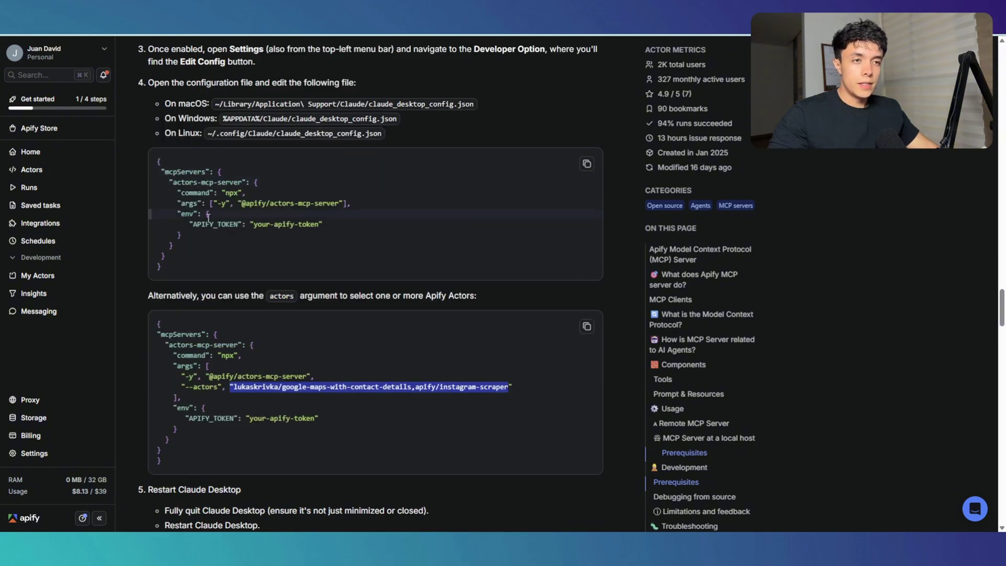